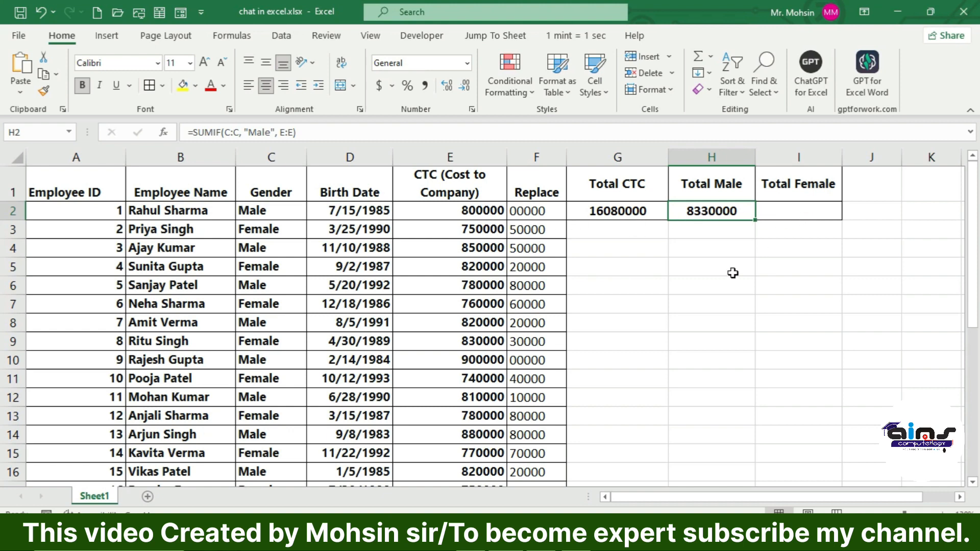
Step: Copy ChatGPT's Female total formula and enter it in Excel cell I2 as =SUMIF(C:C, "Female", E:E)
left_click(545, 433)
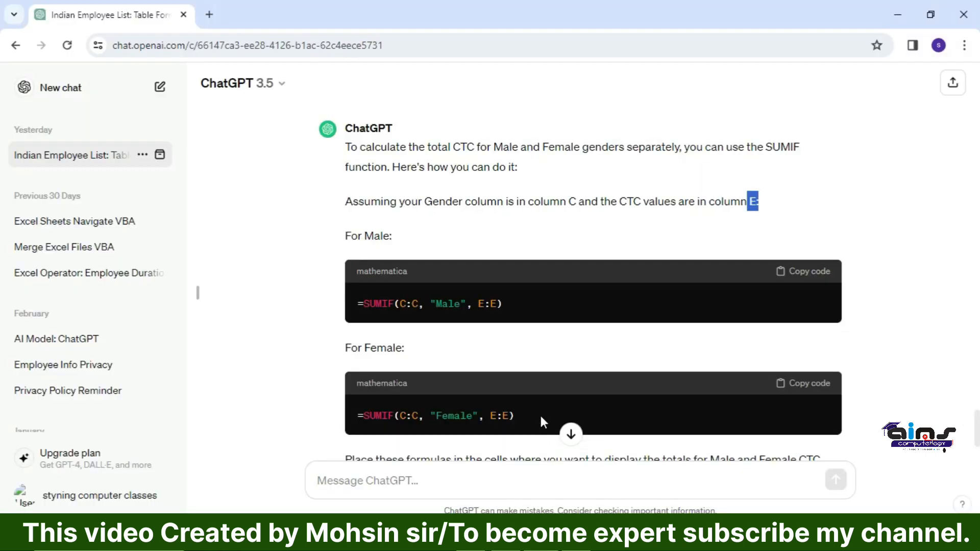
left_click(806, 384)
left_click(576, 499)
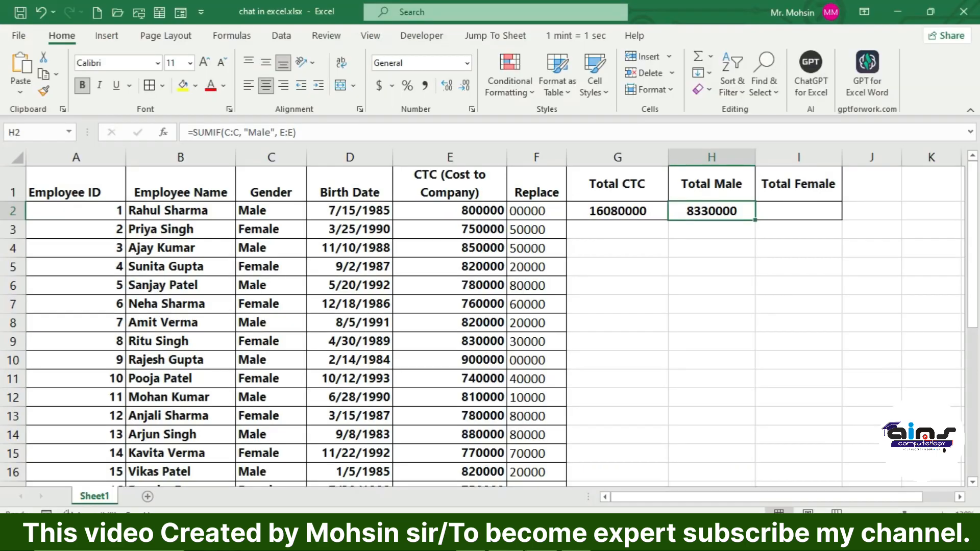
double_click(780, 209)
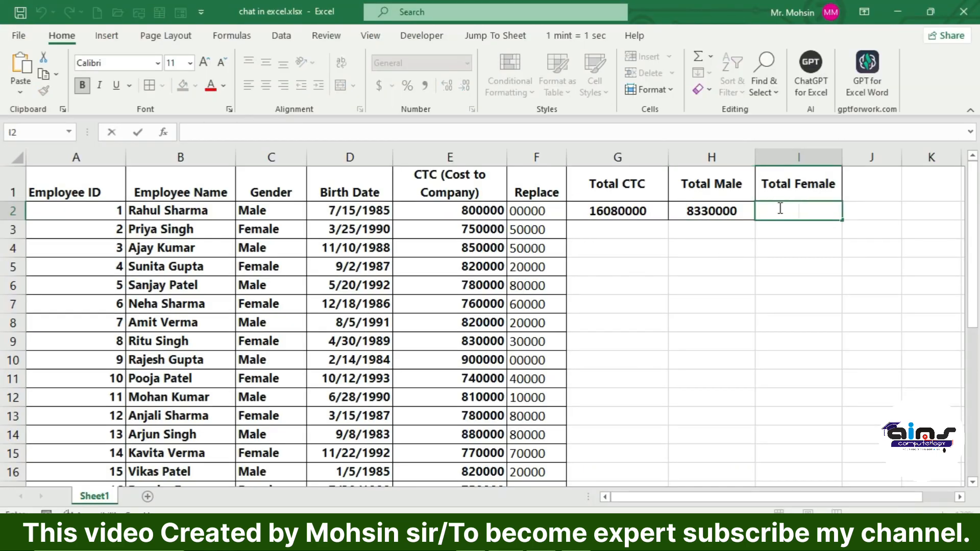
key("ctrl+v")
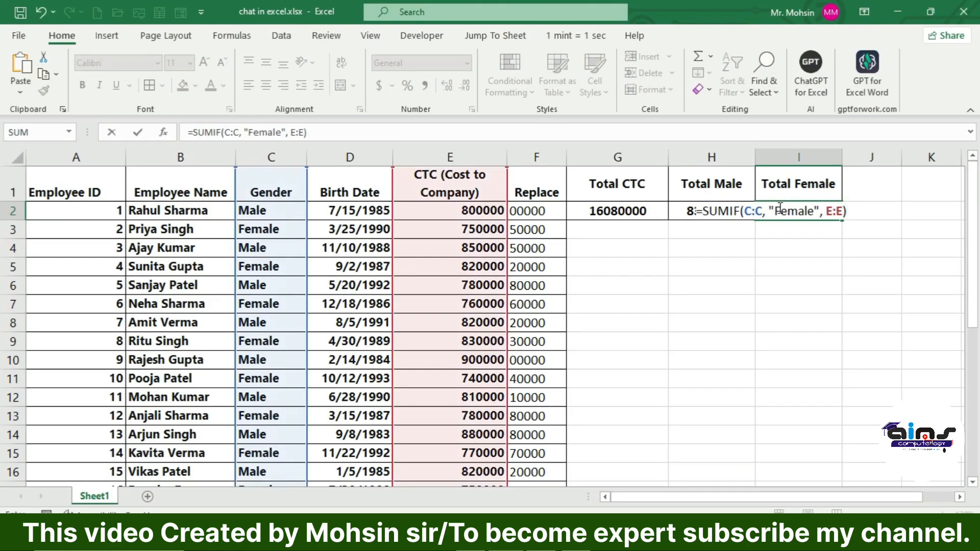
key("Return")
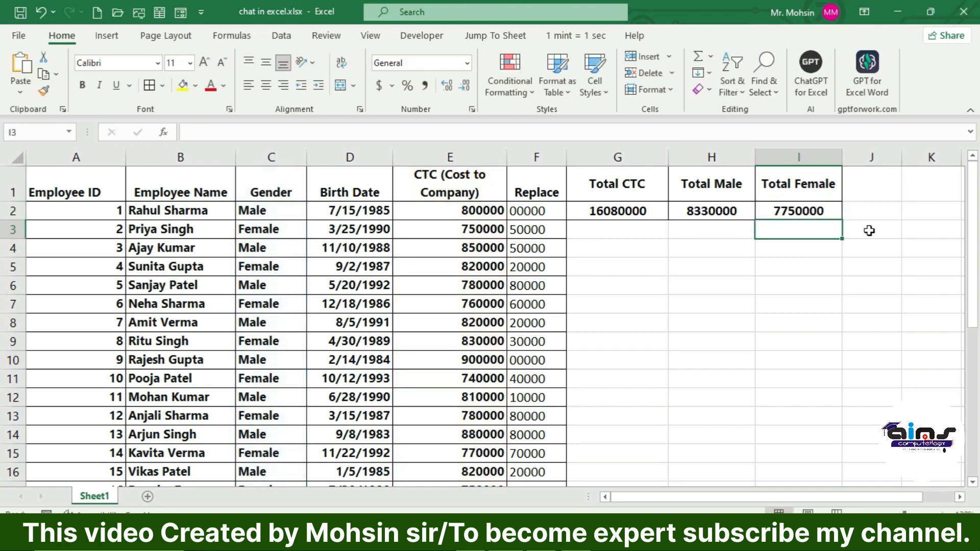
Step: Compare the Total Male and Total Female formulas in H2 and I2 against the Gender column
left_click(697, 212)
left_click(768, 207)
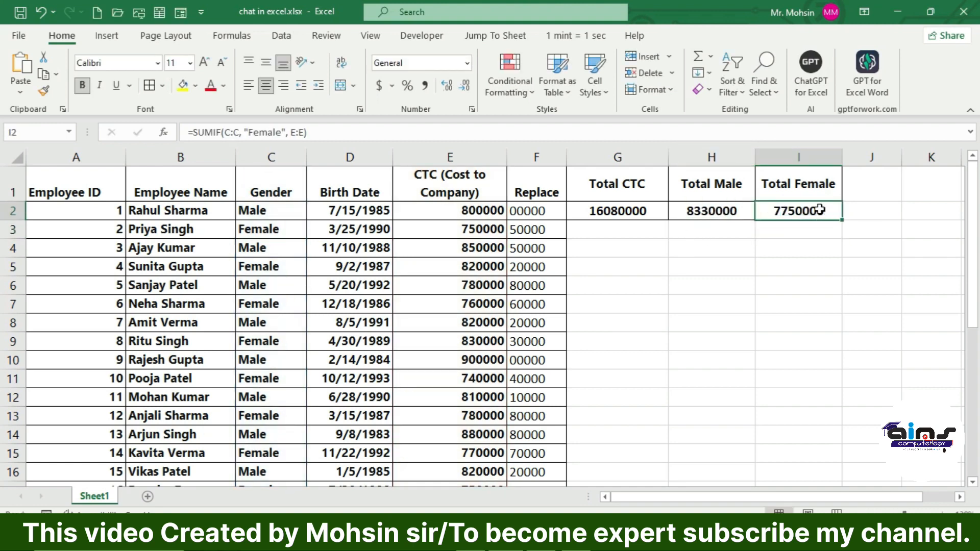
left_click(683, 211)
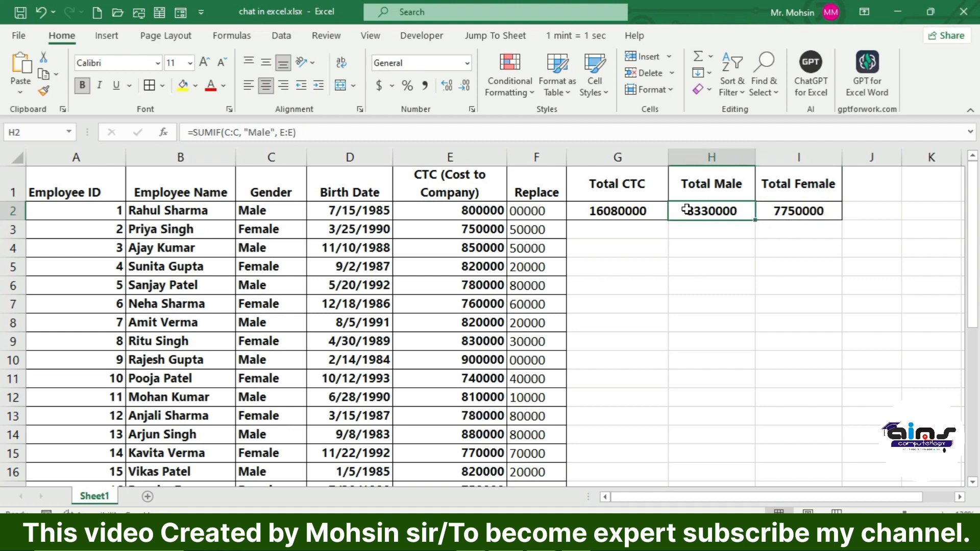
left_click(776, 209)
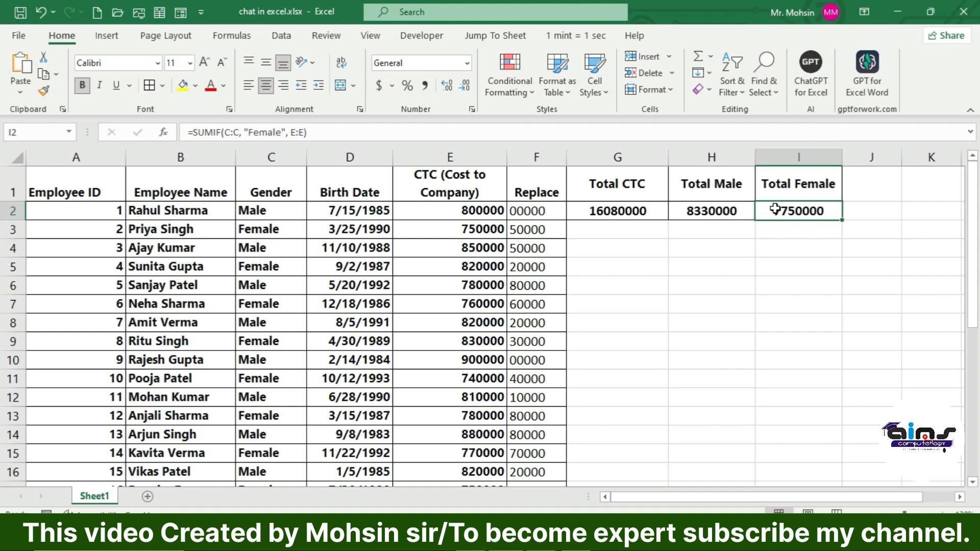
left_click(714, 212)
left_click(298, 234)
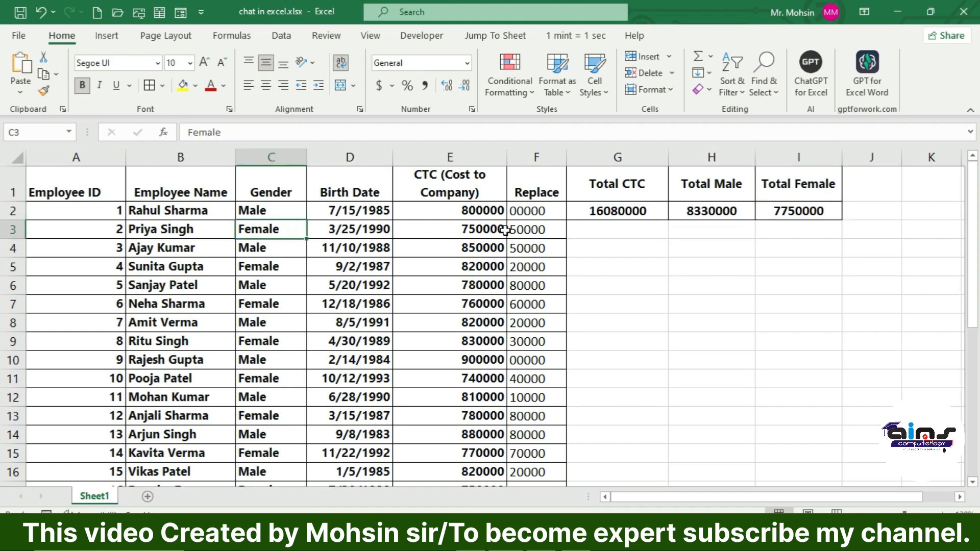
left_click(776, 211)
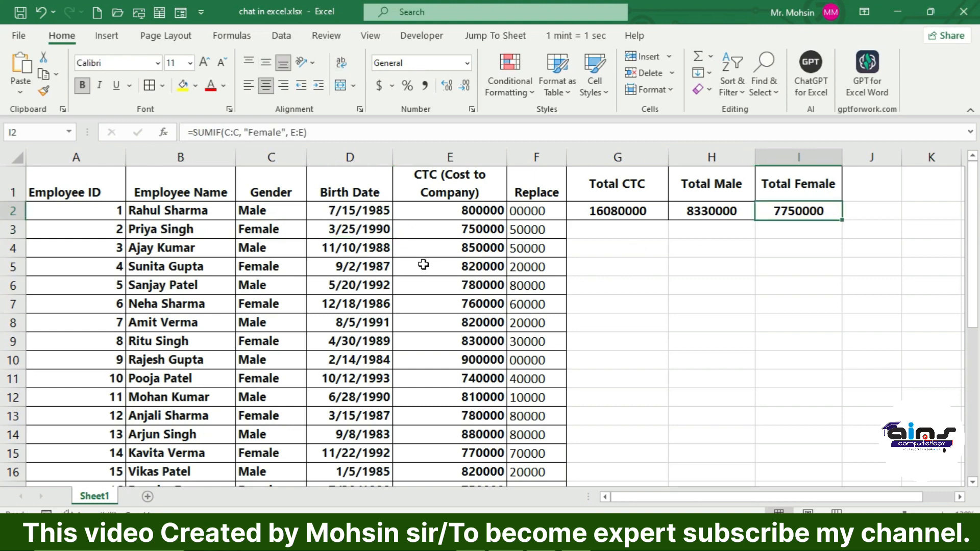
Step: Add filters to the headers in A1:E1 and filter the Gender column to show only Male
left_click_drag(71, 184, 425, 184)
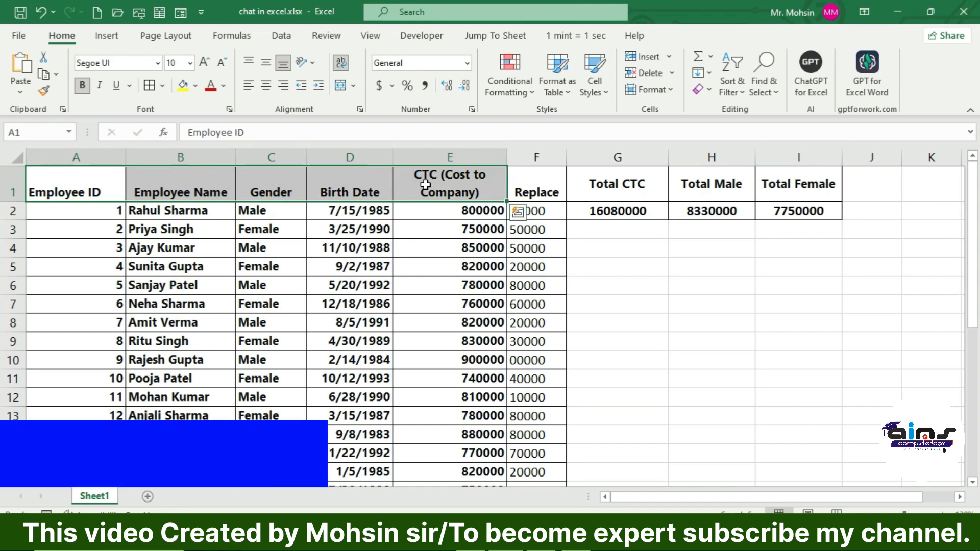
key("ctrl+shift+l")
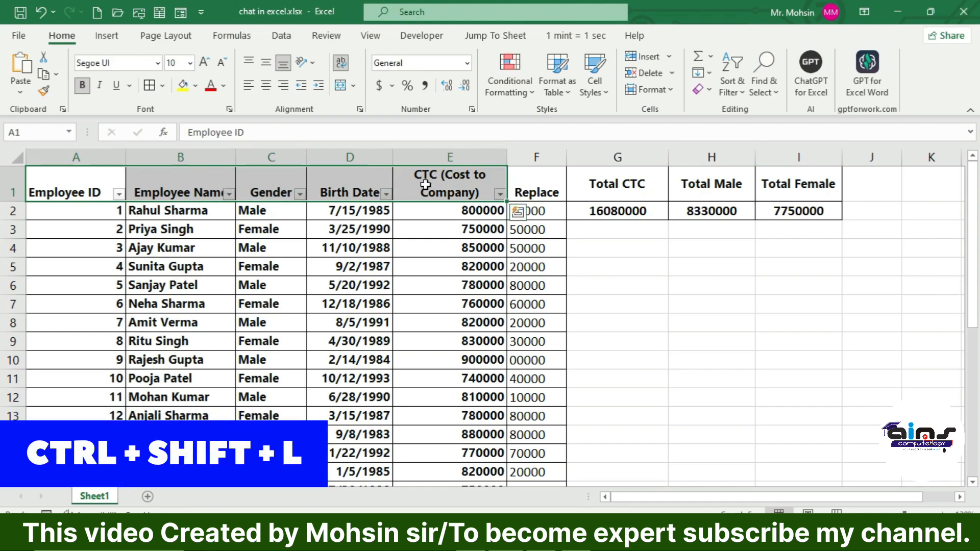
left_click(391, 266)
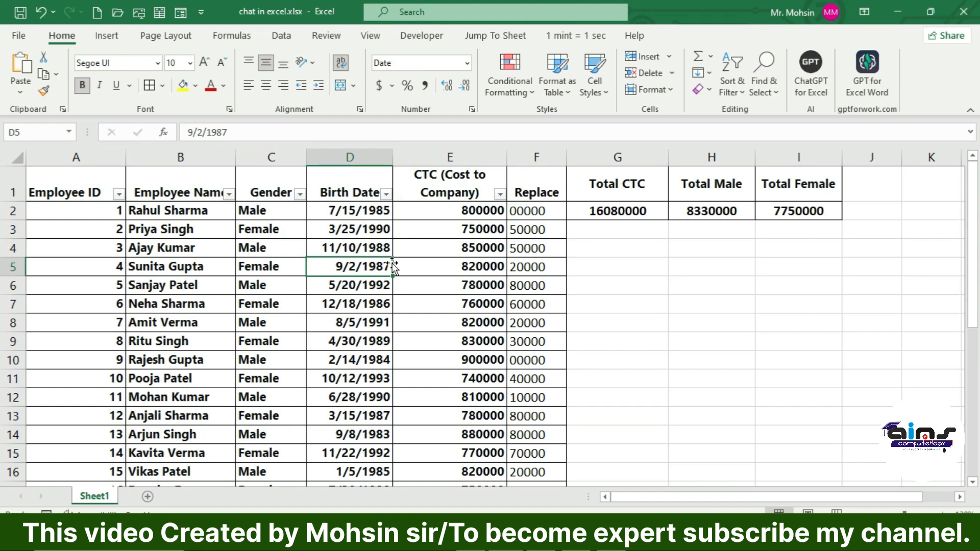
left_click(299, 193)
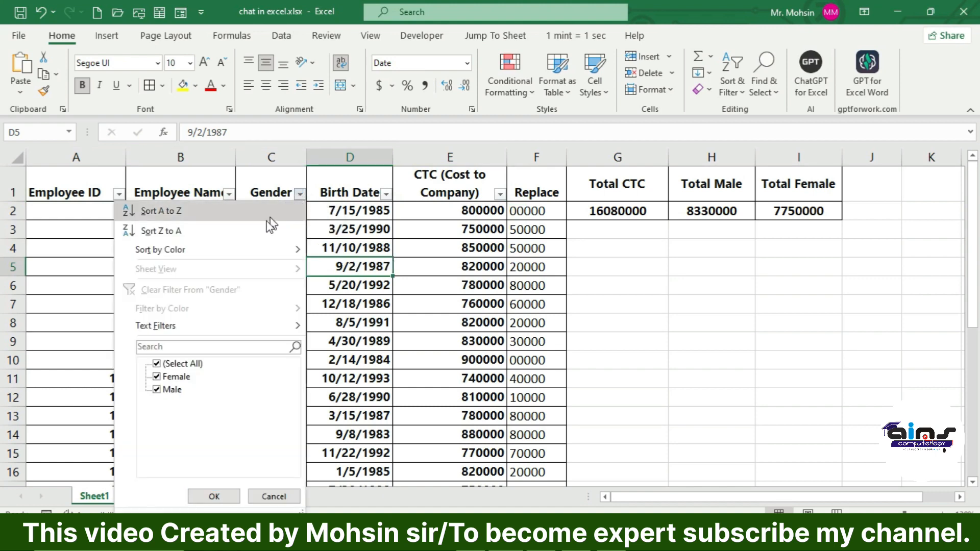
left_click(156, 365)
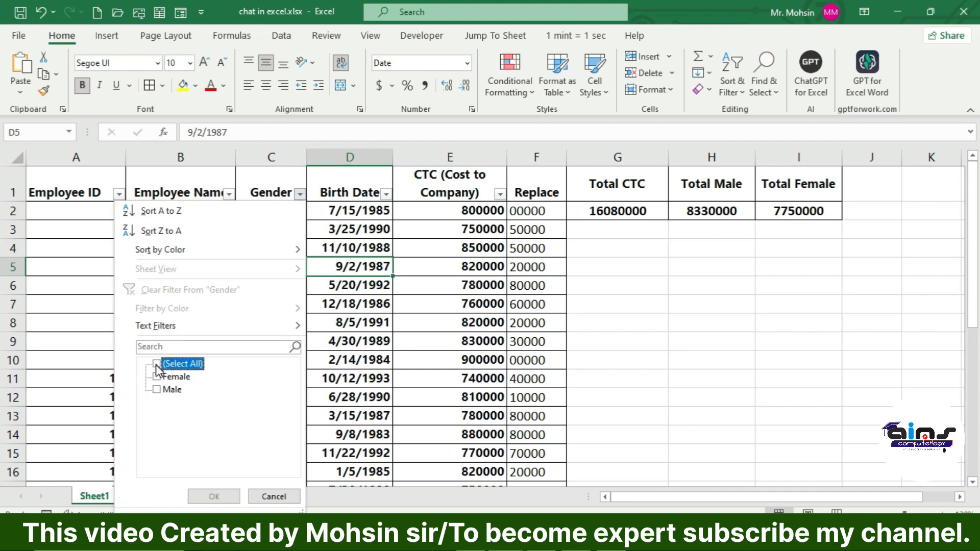
left_click(156, 389)
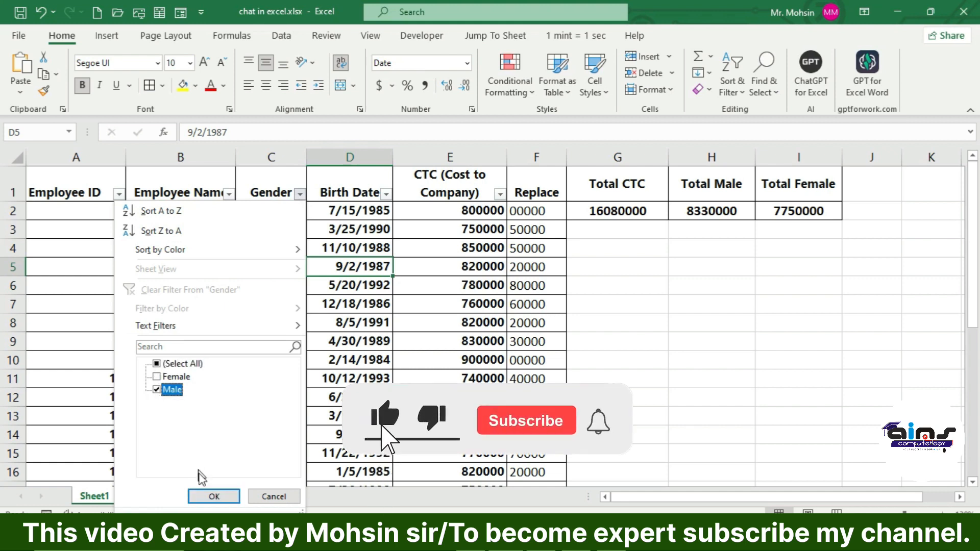
left_click(210, 499)
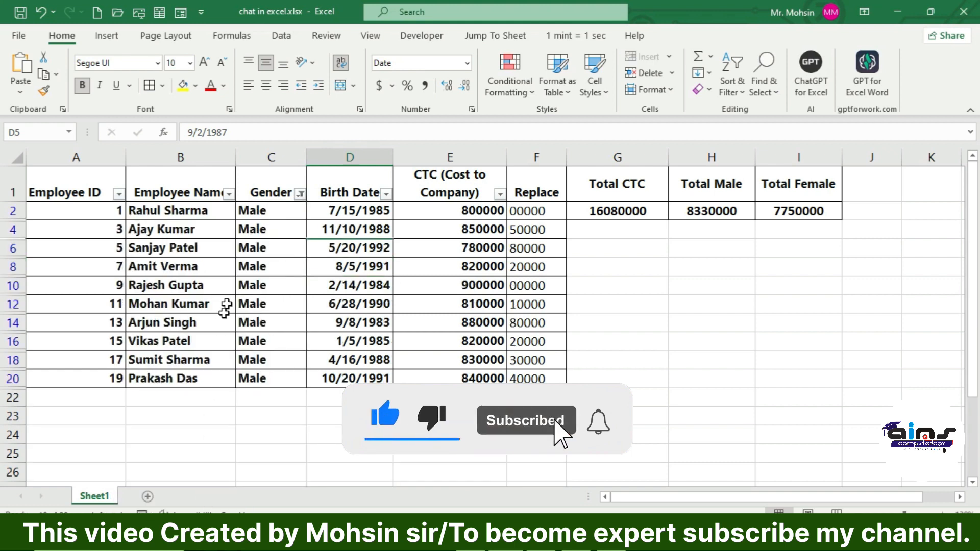
Step: Check the sum of the filtered male CTC values in column E against the Total Male cell
left_click_drag(264, 212, 276, 379)
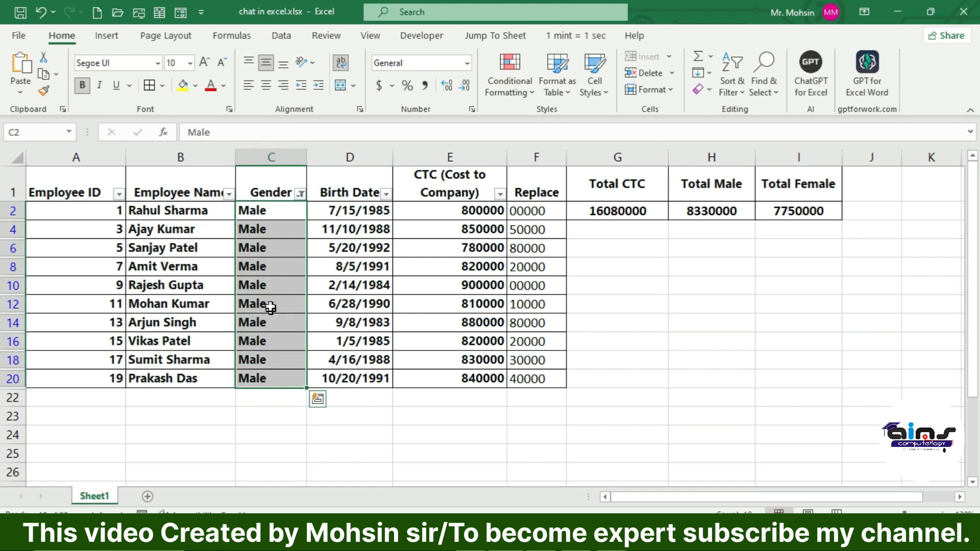
left_click(712, 212)
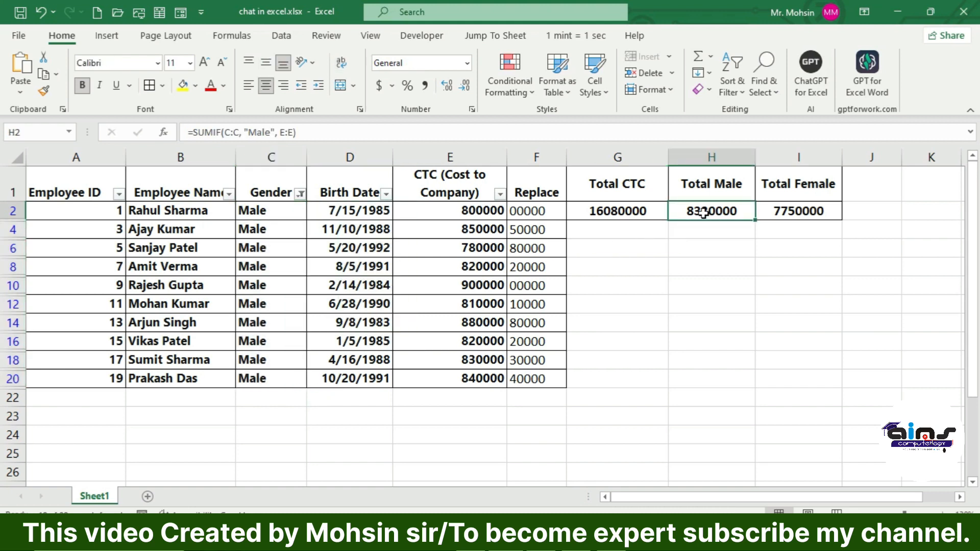
left_click(435, 210)
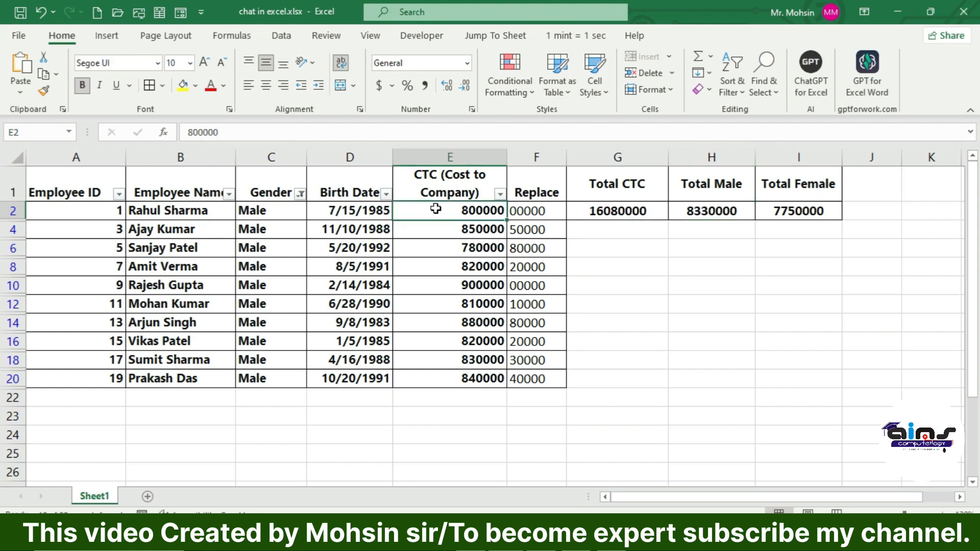
left_click_drag(435, 209, 438, 371)
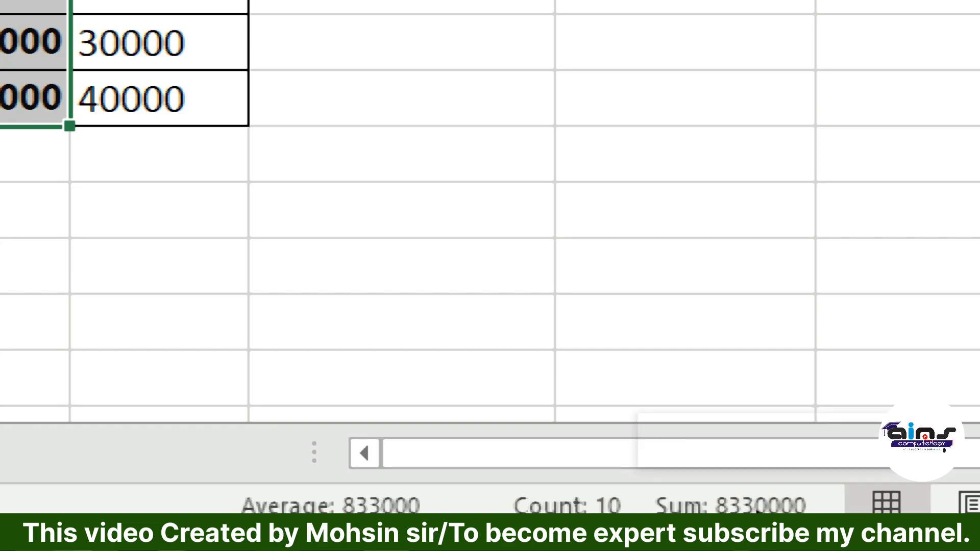
left_click(686, 376)
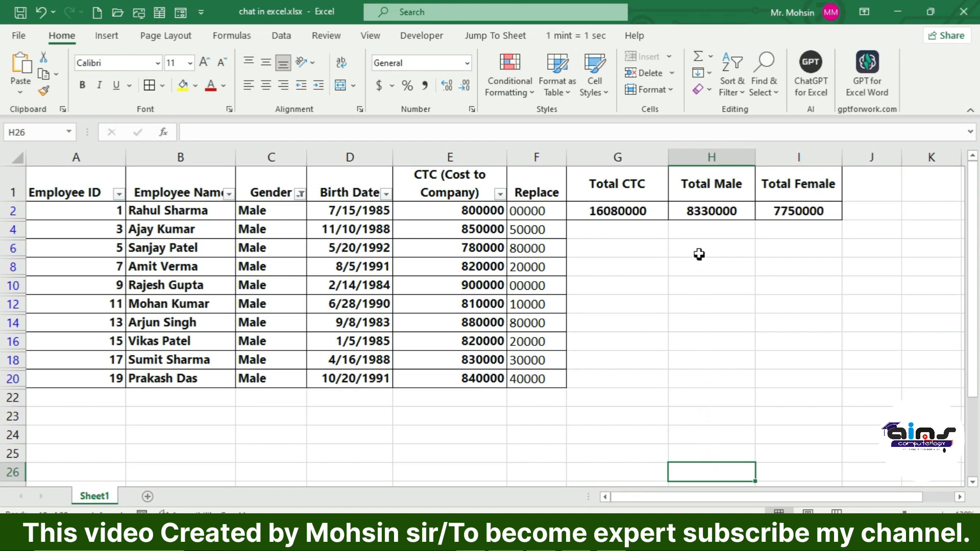
left_click(712, 228)
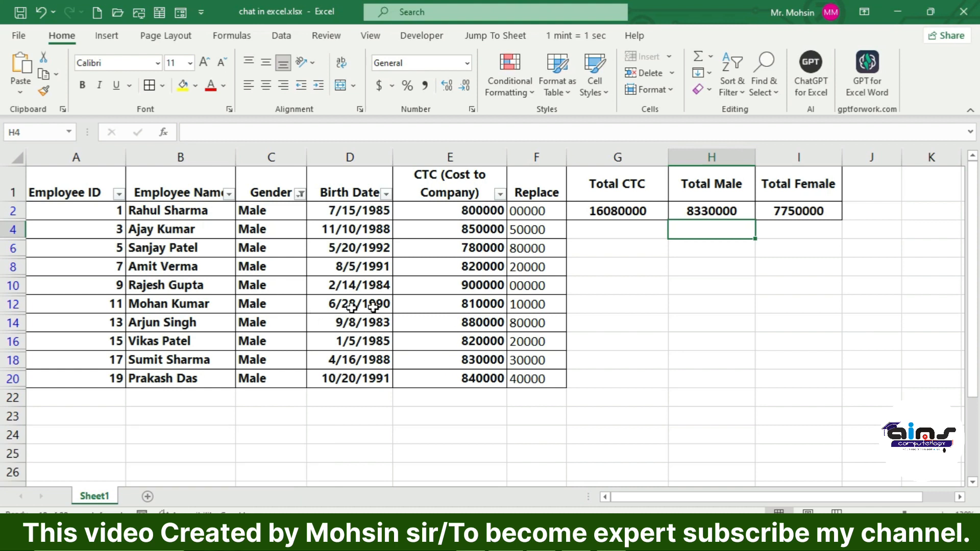
Step: Change the Gender column filter to show only Female, for checking the Total Female value
left_click(803, 213)
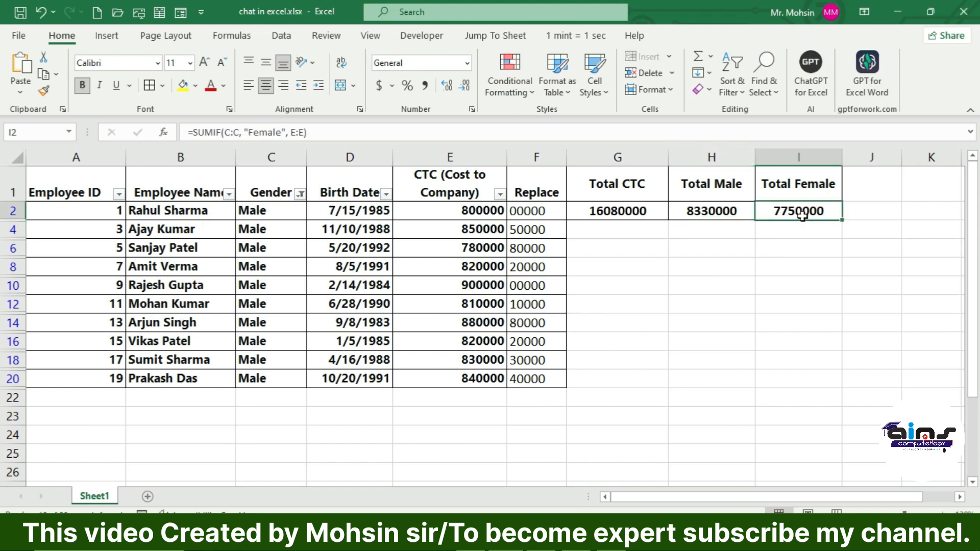
left_click(300, 193)
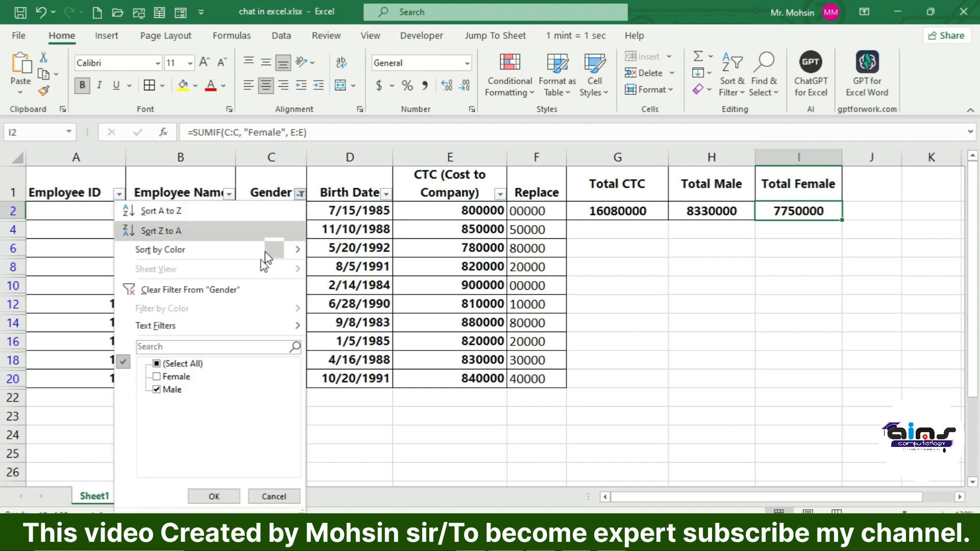
left_click(156, 391)
left_click(156, 390)
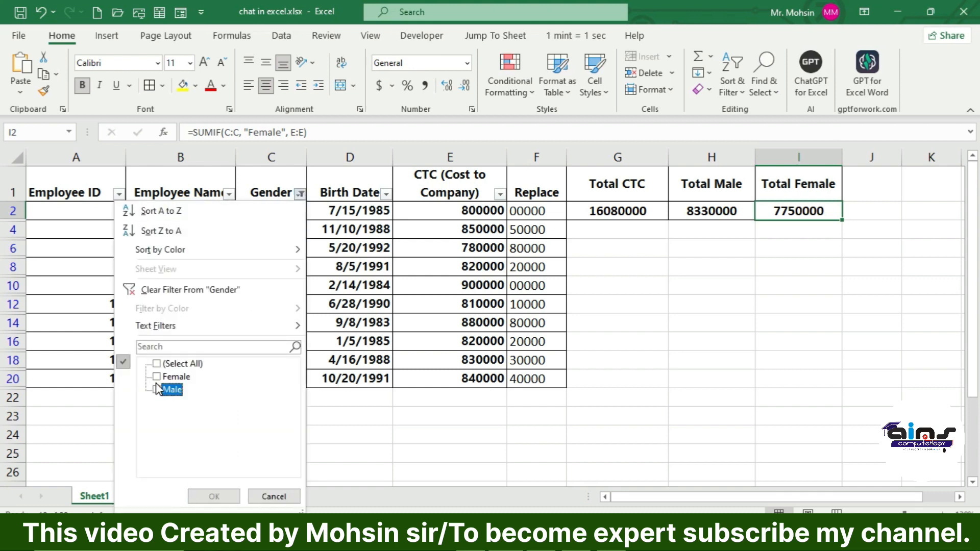
left_click(156, 376)
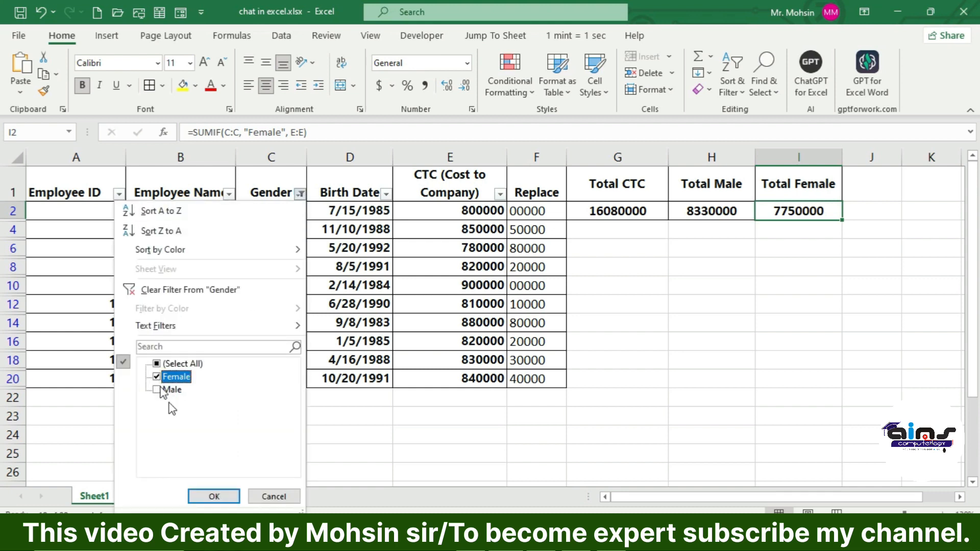
left_click(213, 497)
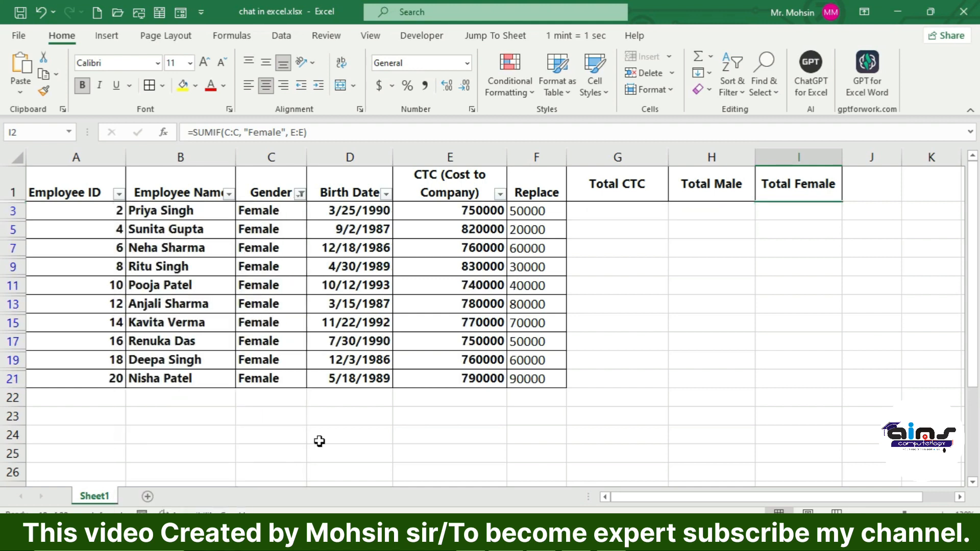
Step: Check the sum of the filtered female CTC values in column E
left_click(455, 210)
left_click_drag(455, 211, 444, 376)
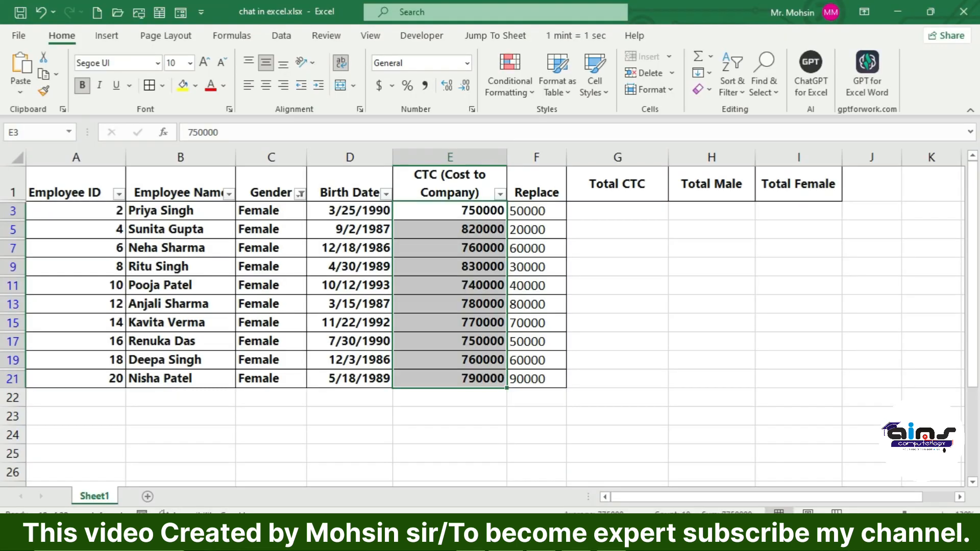
left_click(709, 411)
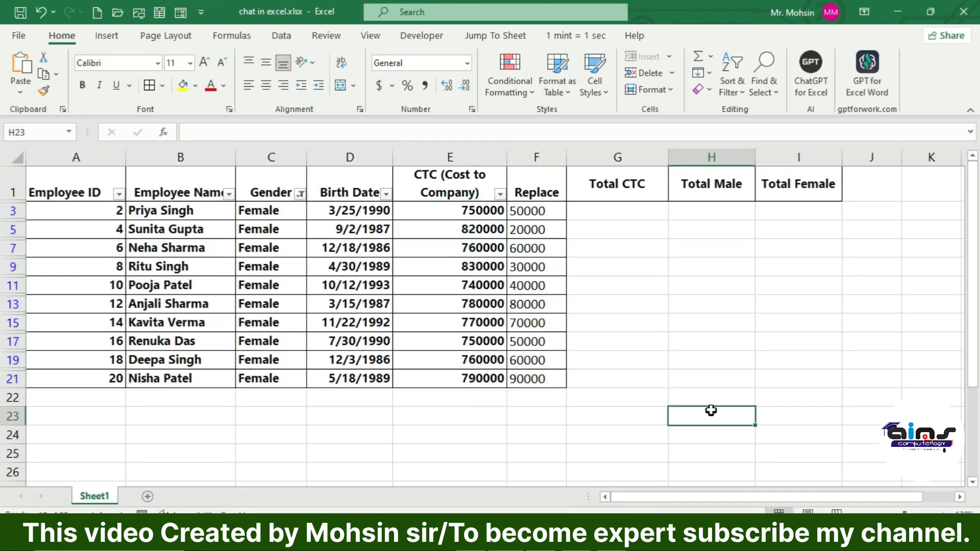
left_click(715, 319)
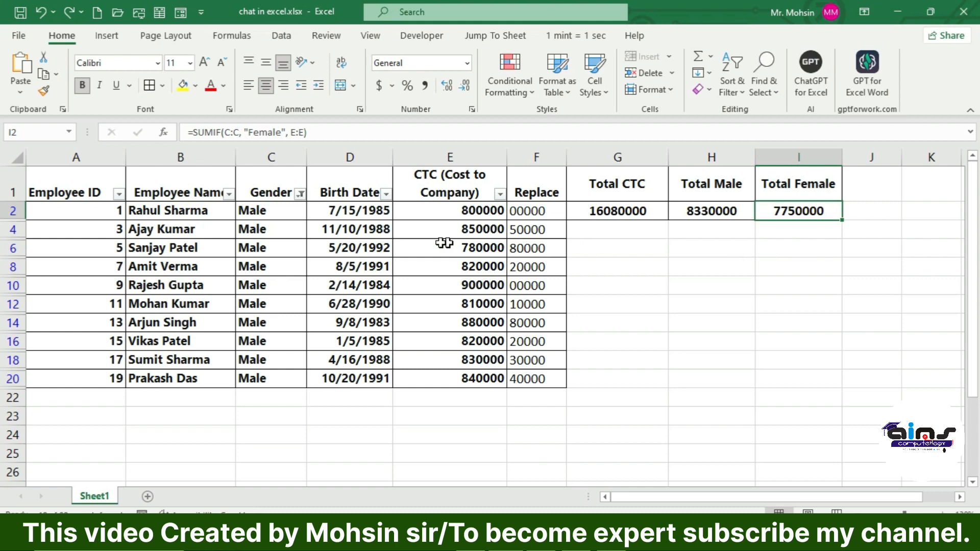
Step: Show all genders again in the Gender filter and remove the filters from the headers in A1:E1
left_click(301, 194)
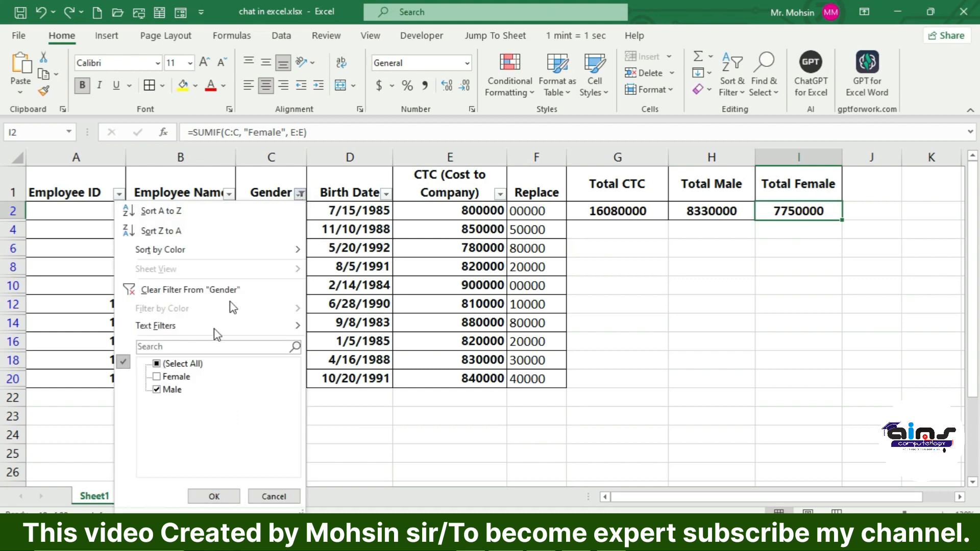
left_click(156, 363)
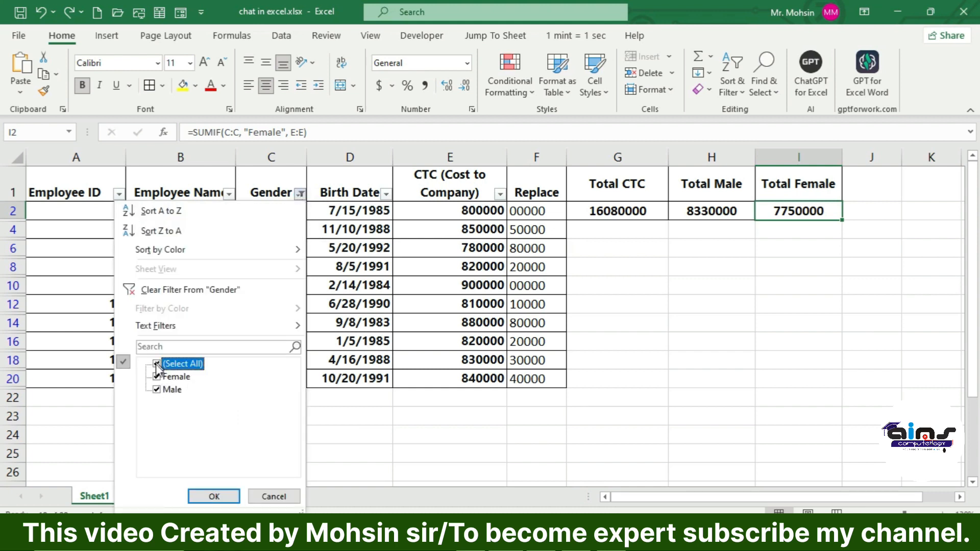
left_click(231, 497)
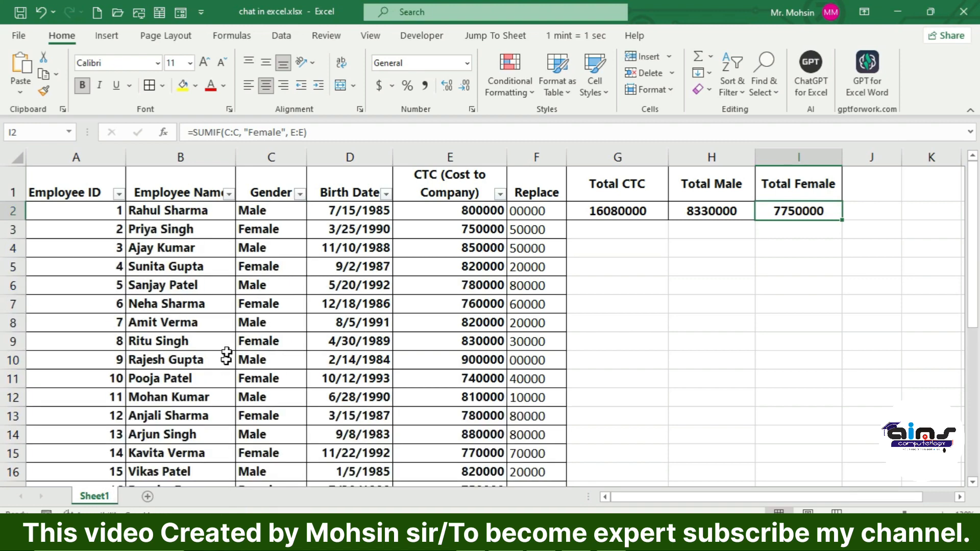
left_click_drag(98, 171, 422, 162)
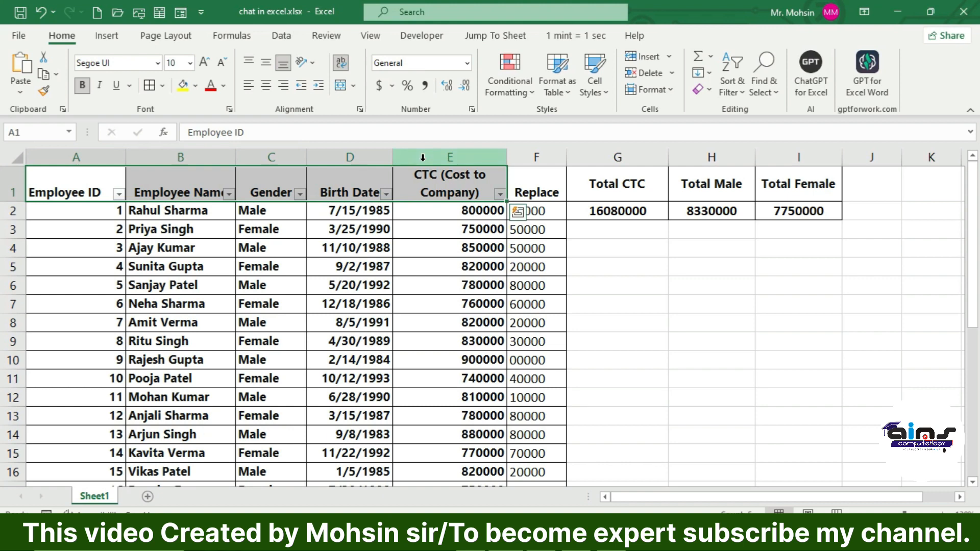
key("ctrl+shift+l")
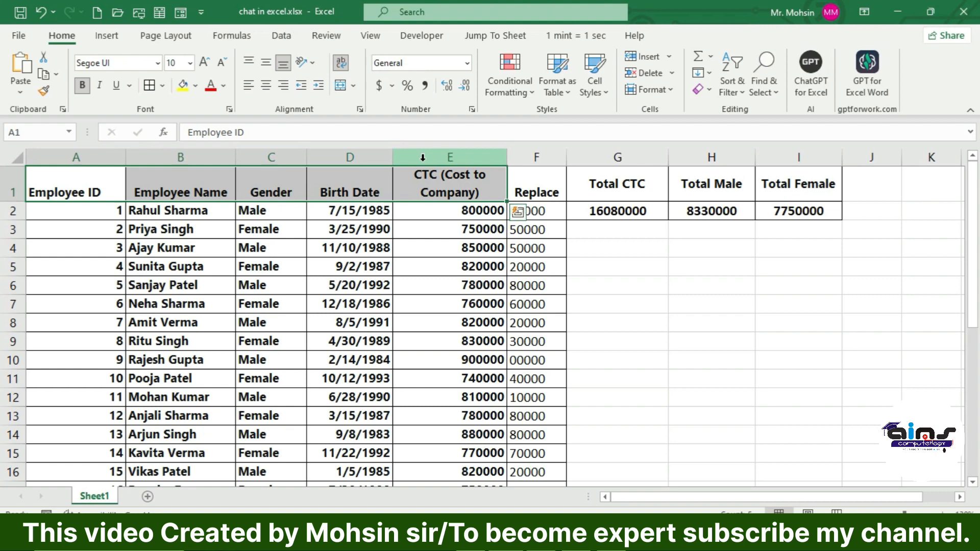
left_click(616, 304)
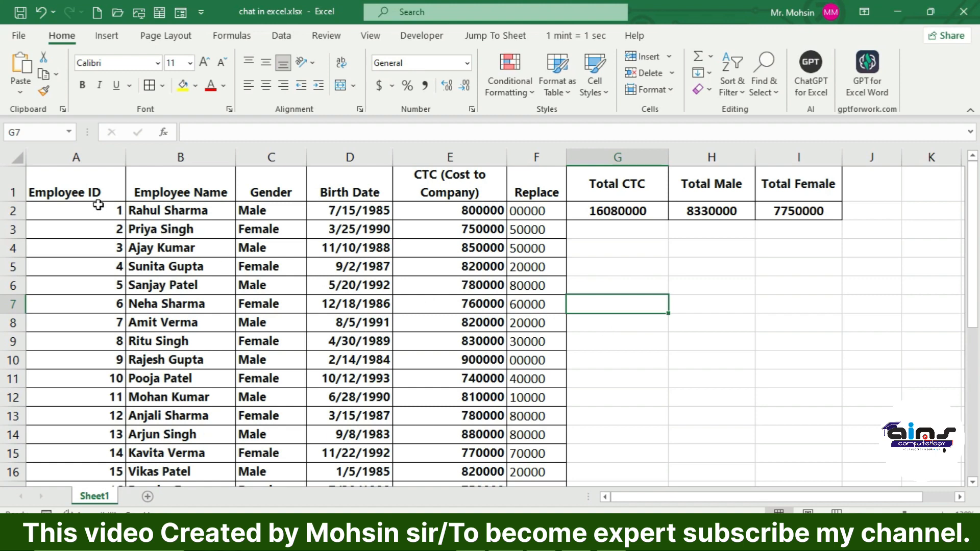
Step: Review the first entries in the unfiltered Gender and CTC columns
left_click_drag(259, 209, 261, 305)
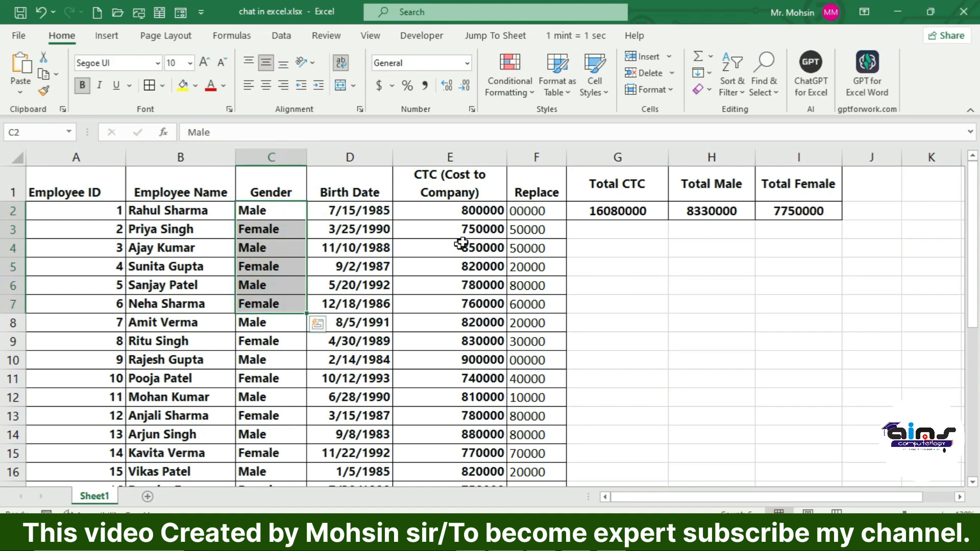
left_click_drag(472, 210, 458, 295)
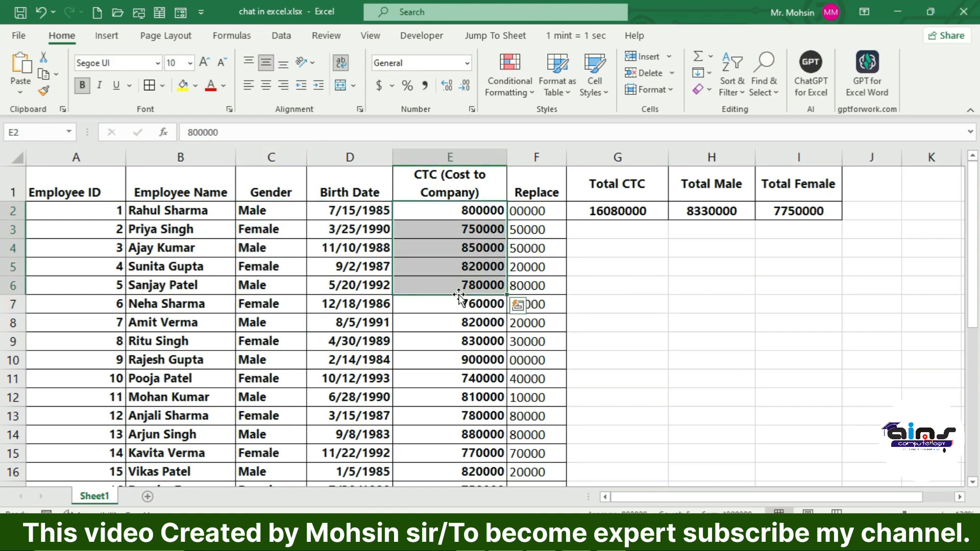